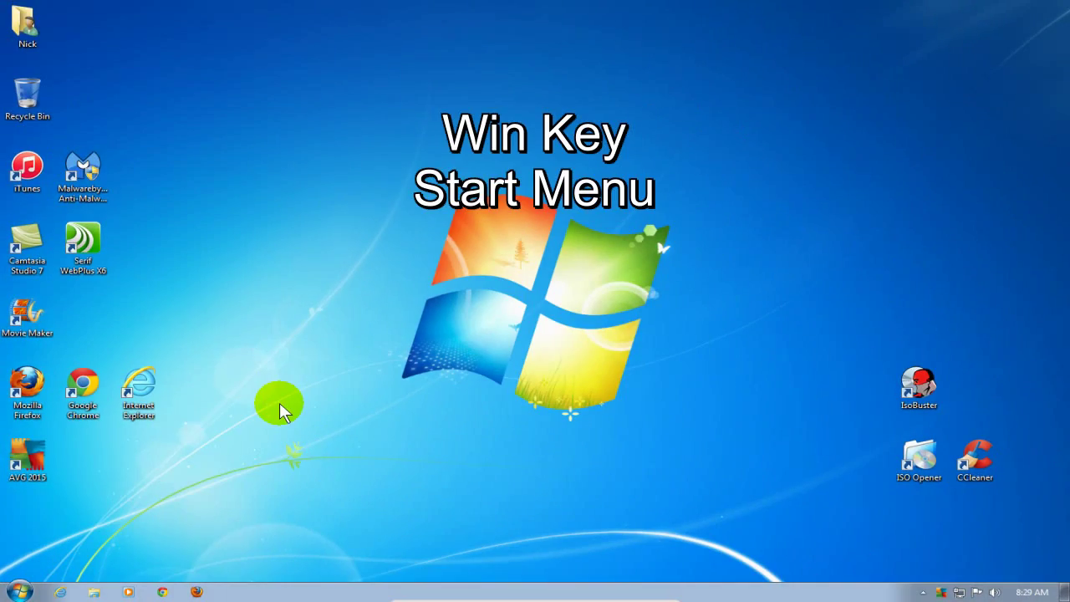
Toggle the Start menu, open and dismiss Run, then open an empty file search window.
key("super")
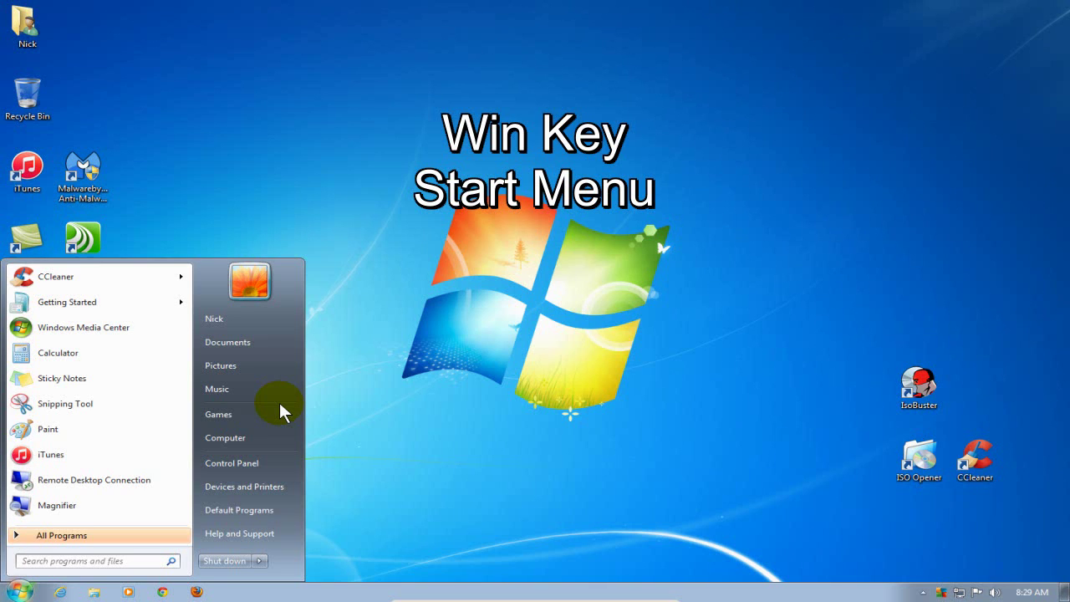
key("super")
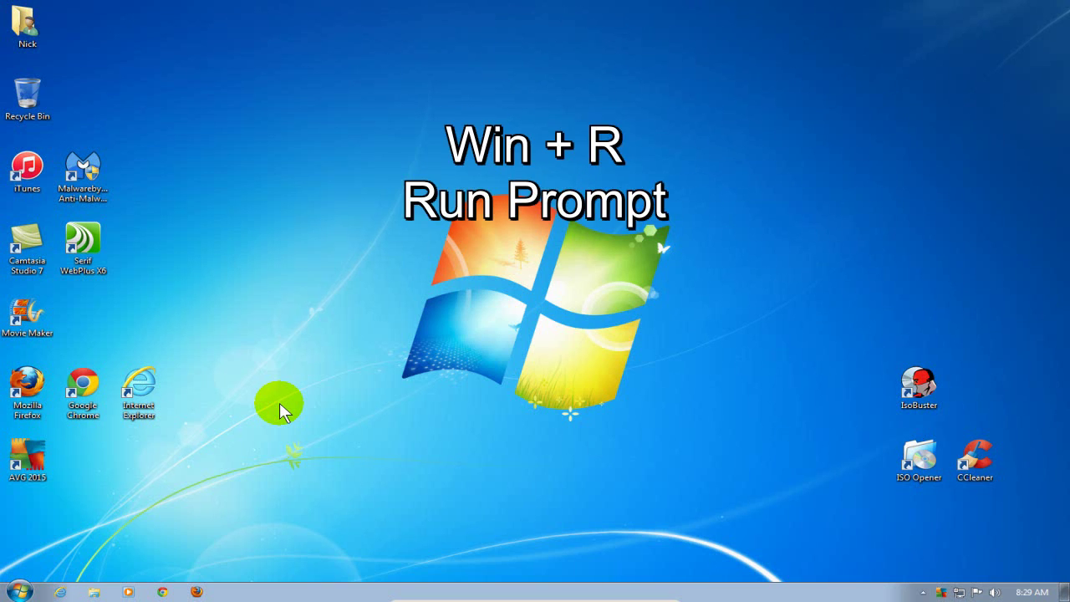
key("super+r")
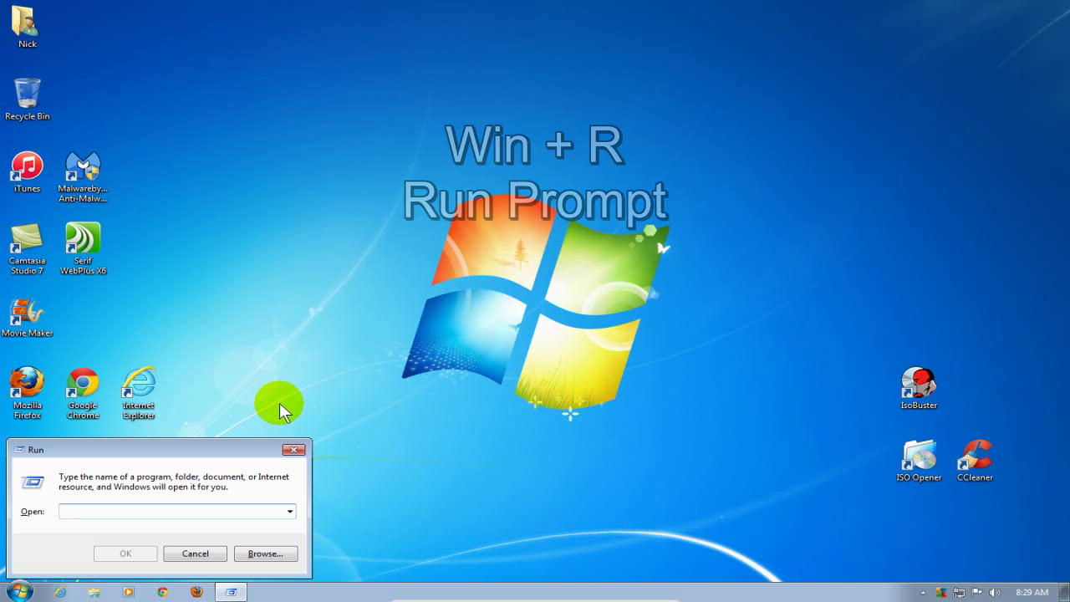
key("Escape")
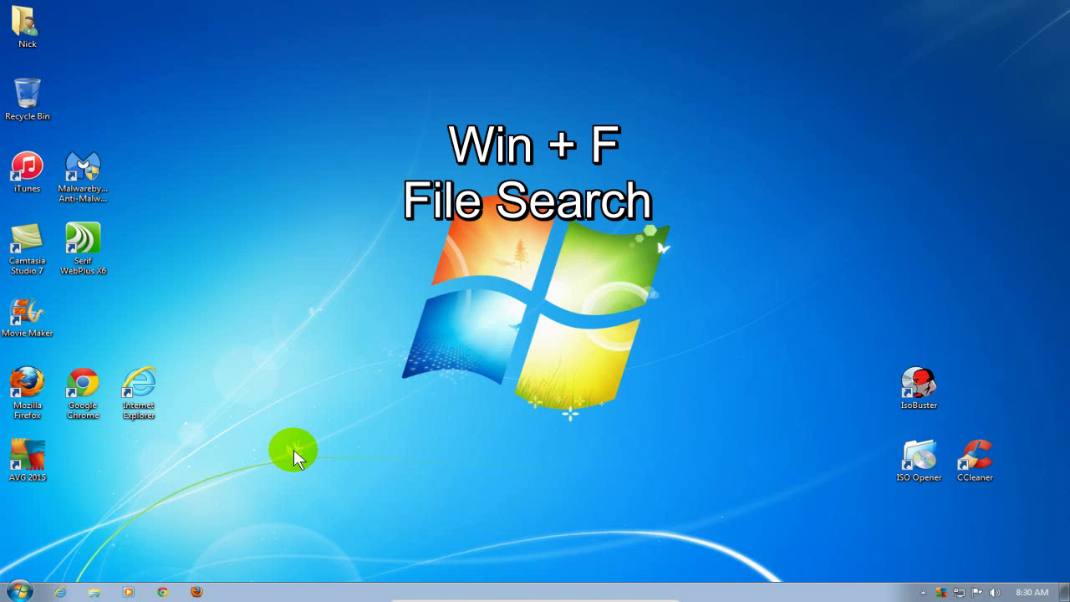
key("super+f")
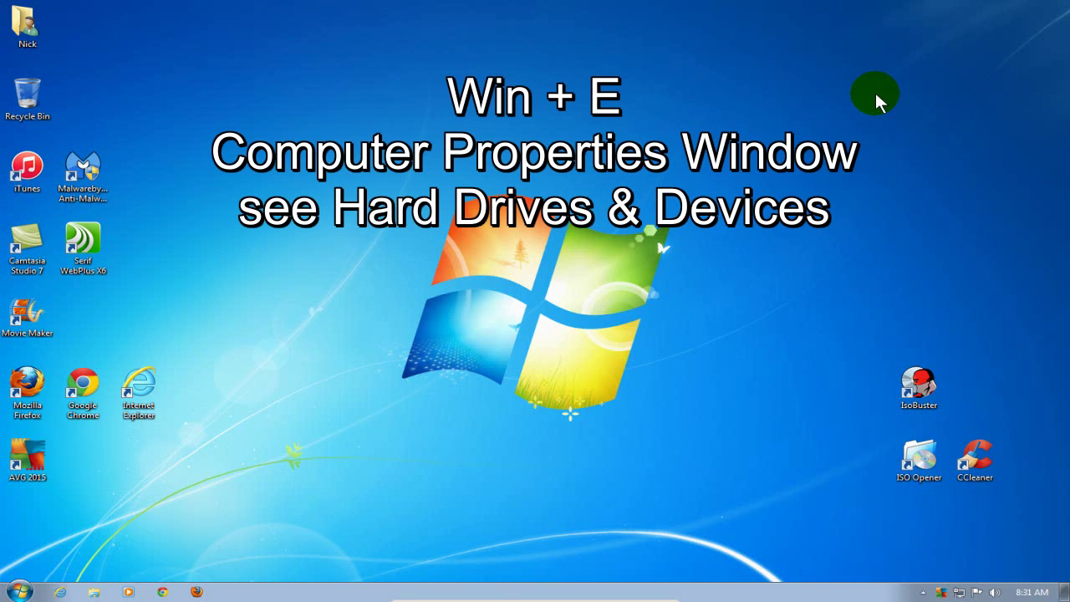
Open the Computer window listing Local Disk (C:) and the CD drive with Win+E.
key("super+e")
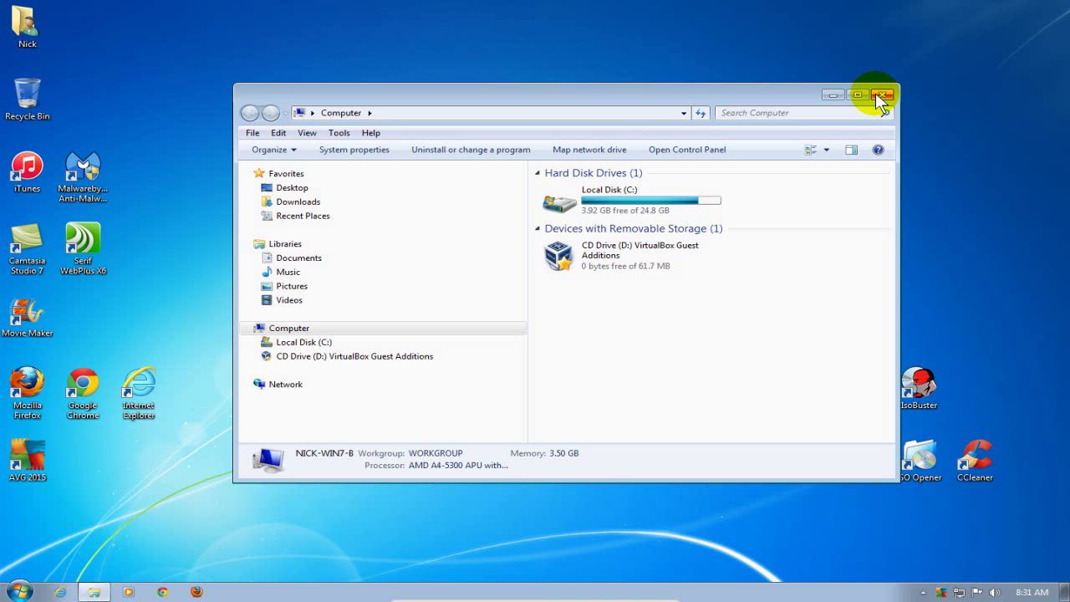
Close the Computer window, launch Internet Explorer on Google's homepage, then close it.
left_click(882, 95)
key("super+1")
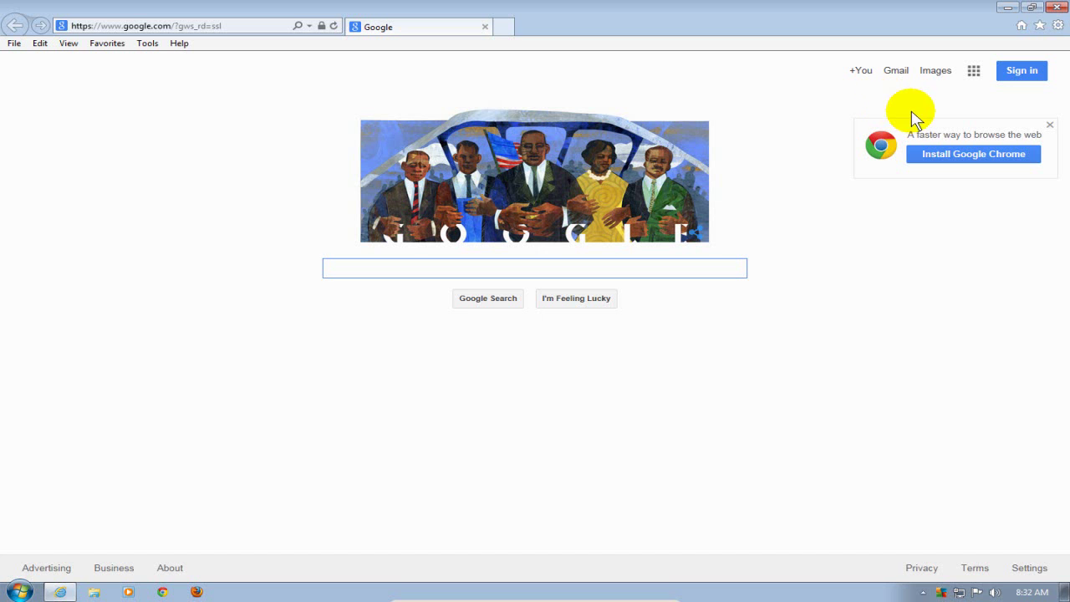
left_click(1059, 10)
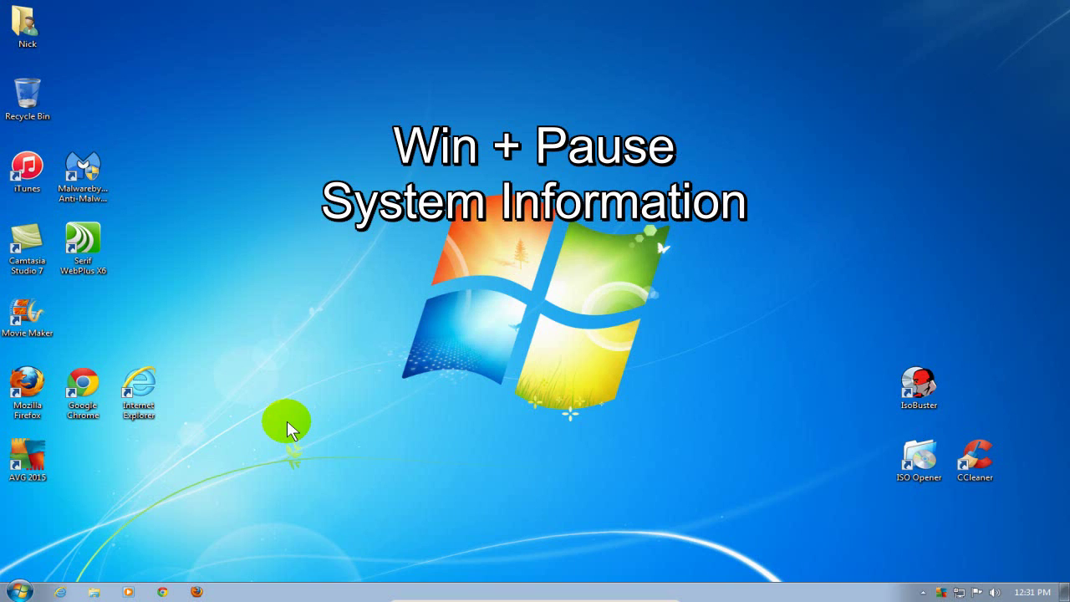
key("super+Pause")
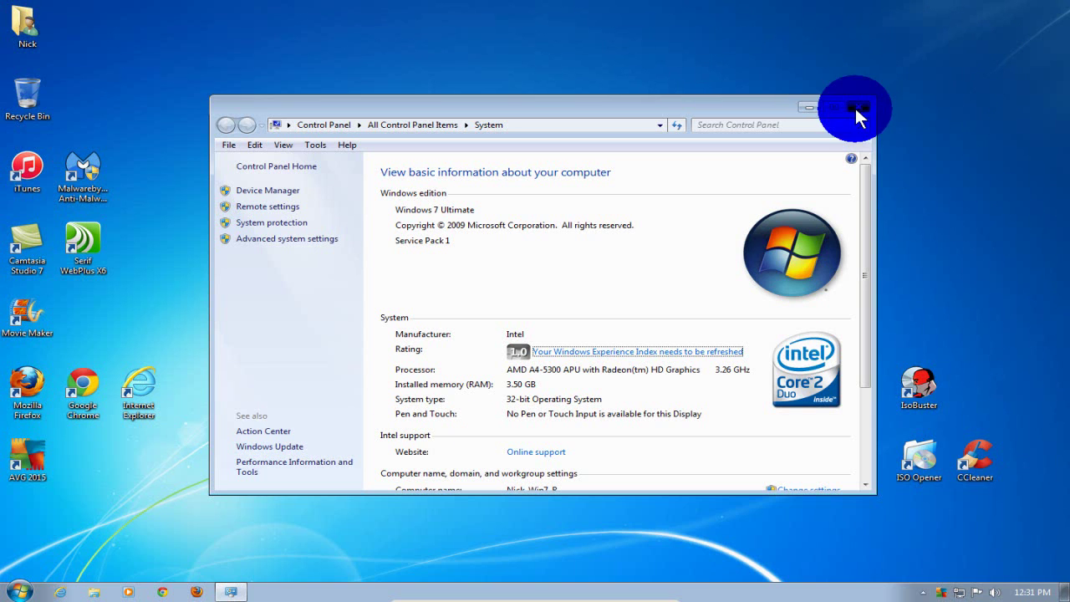
left_click(858, 107)
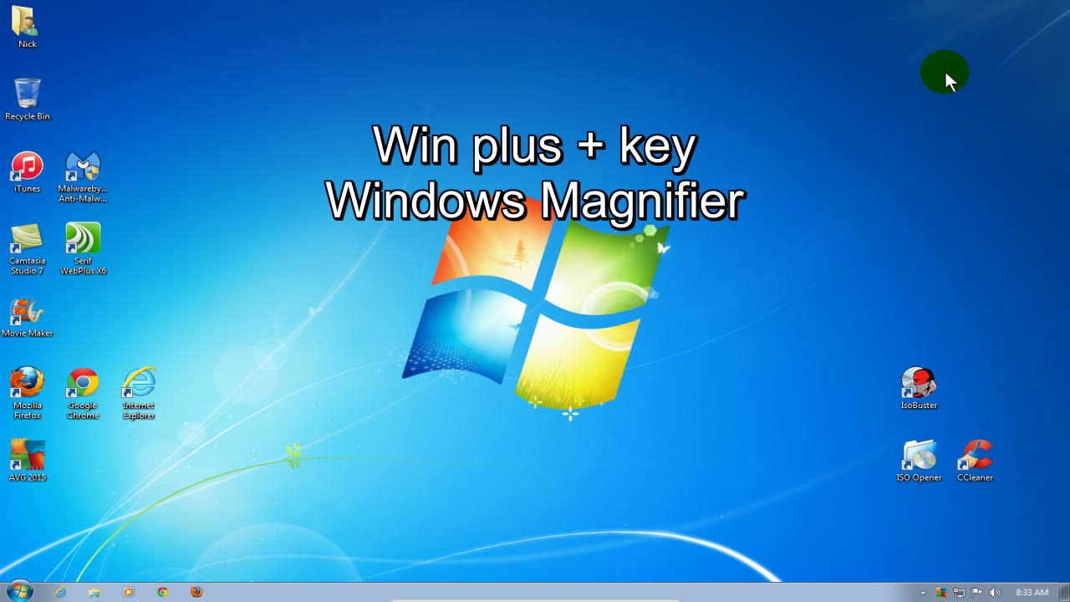
Turn on Magnifier, then cycle taskbar focus from Internet Explorer through to Mozilla Firefox.
key("super+plus")
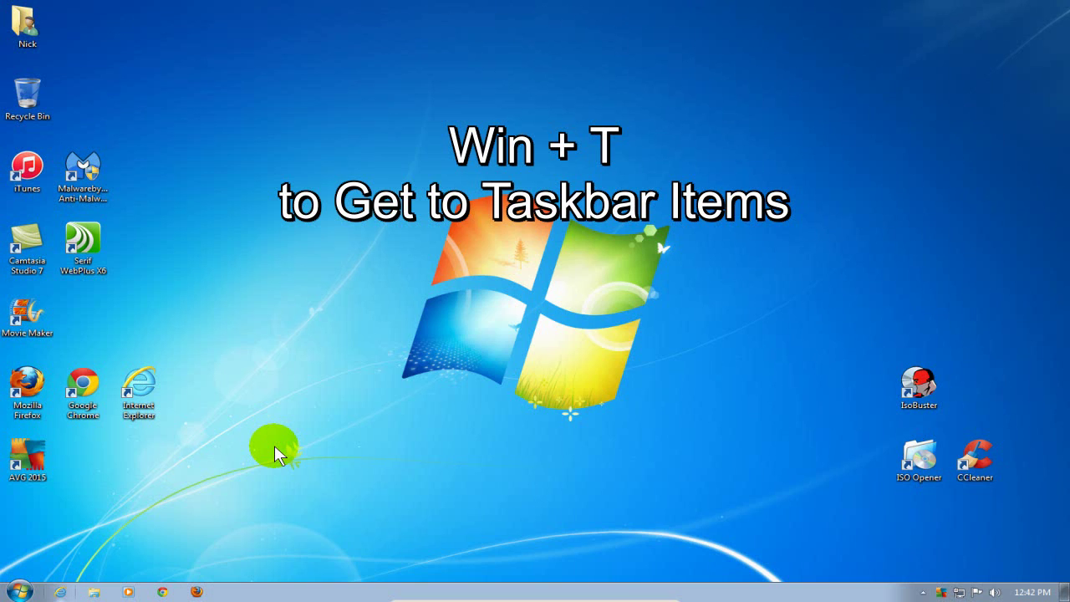
key("super+t")
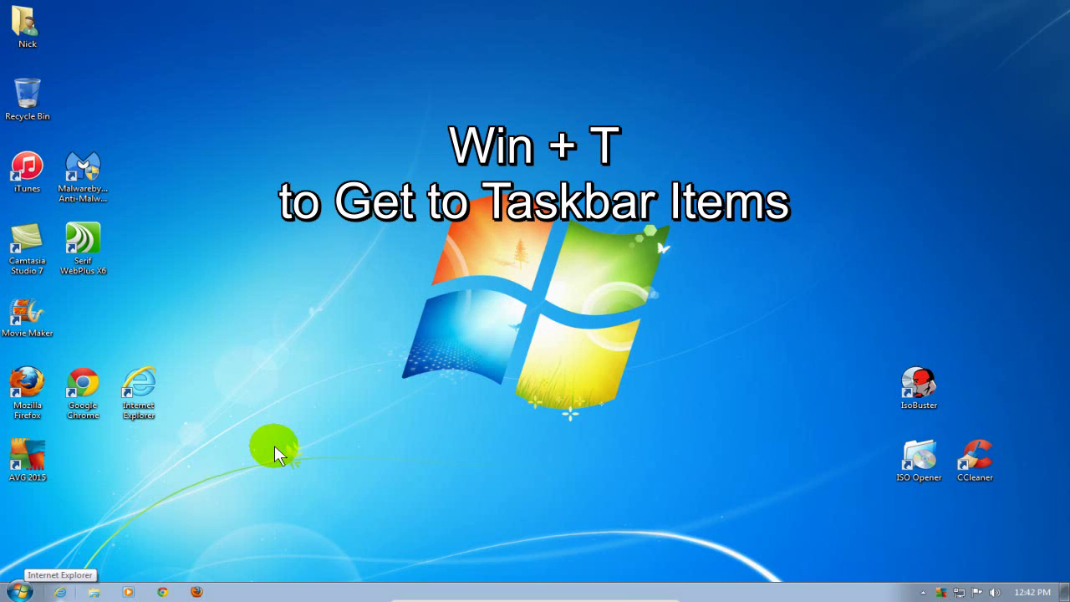
key("super+t")
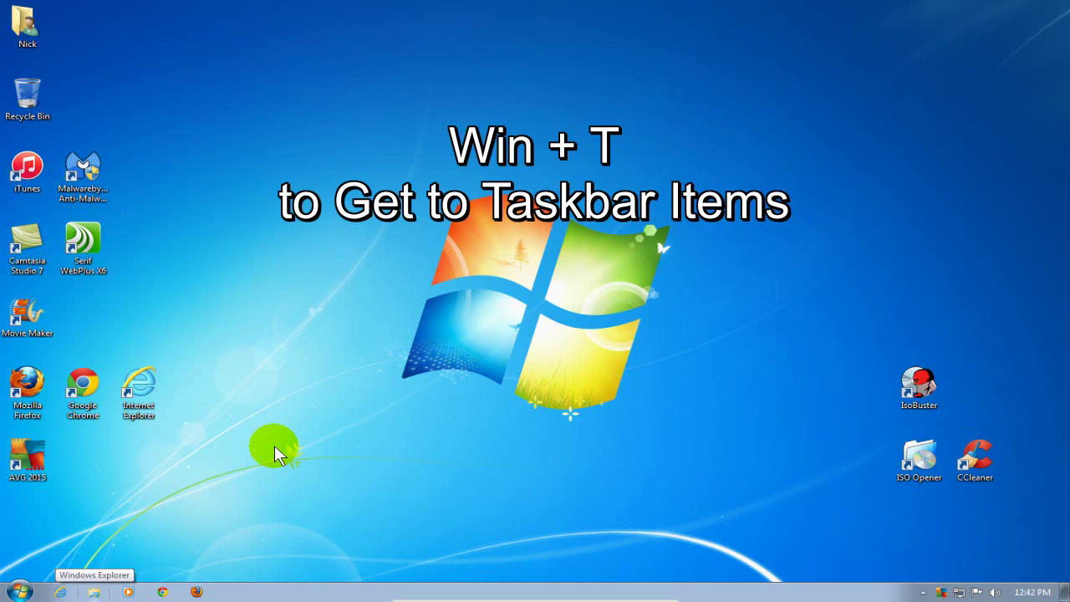
key("super+t")
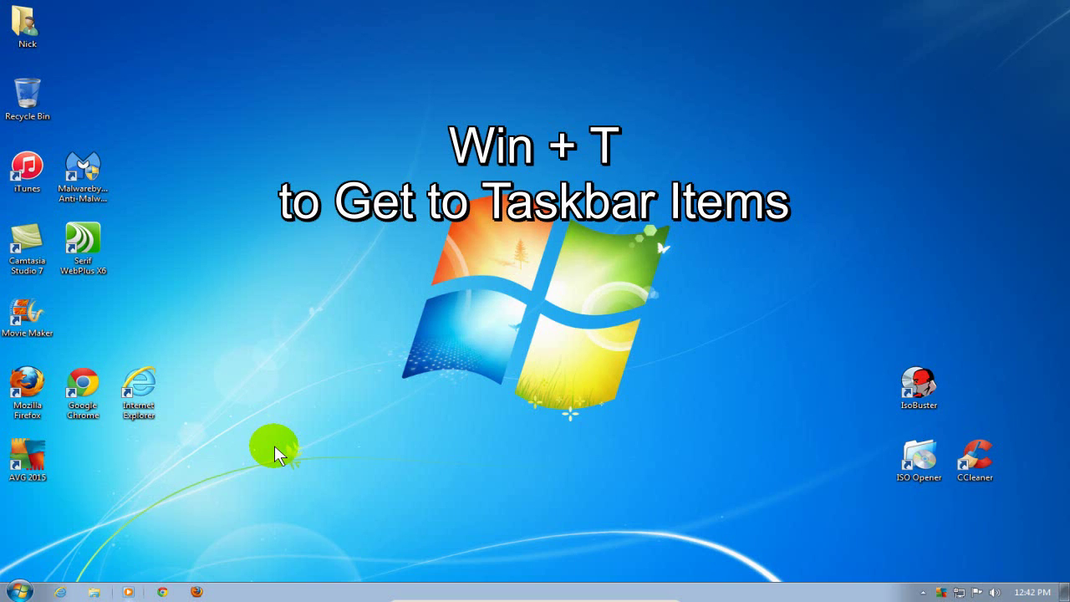
key("super+t")
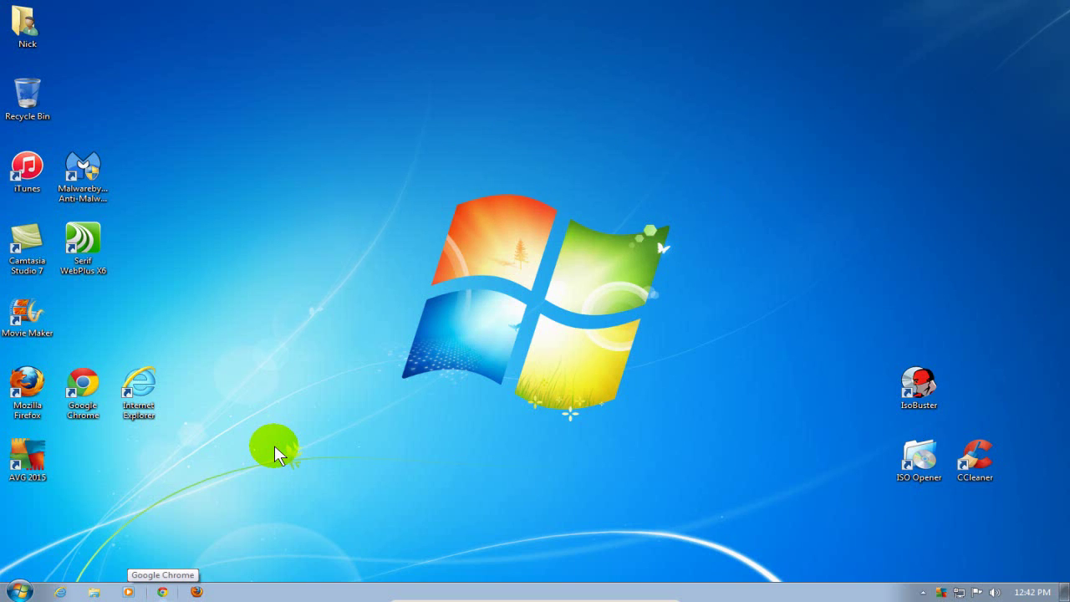
key("super+t")
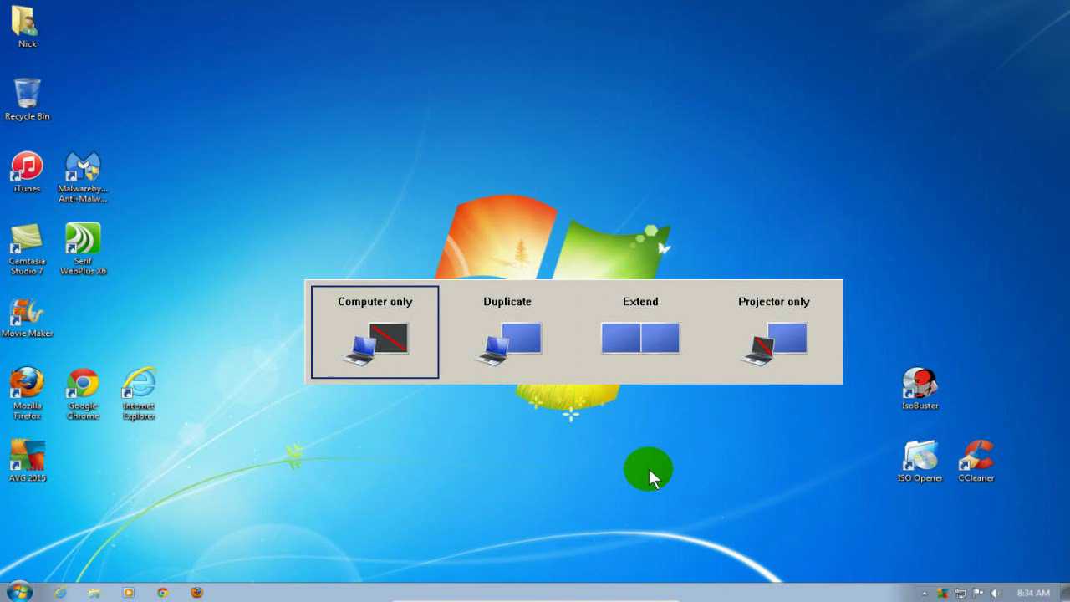
Lock the computer with Win+L, bringing up the locked account screen.
key("super+l")
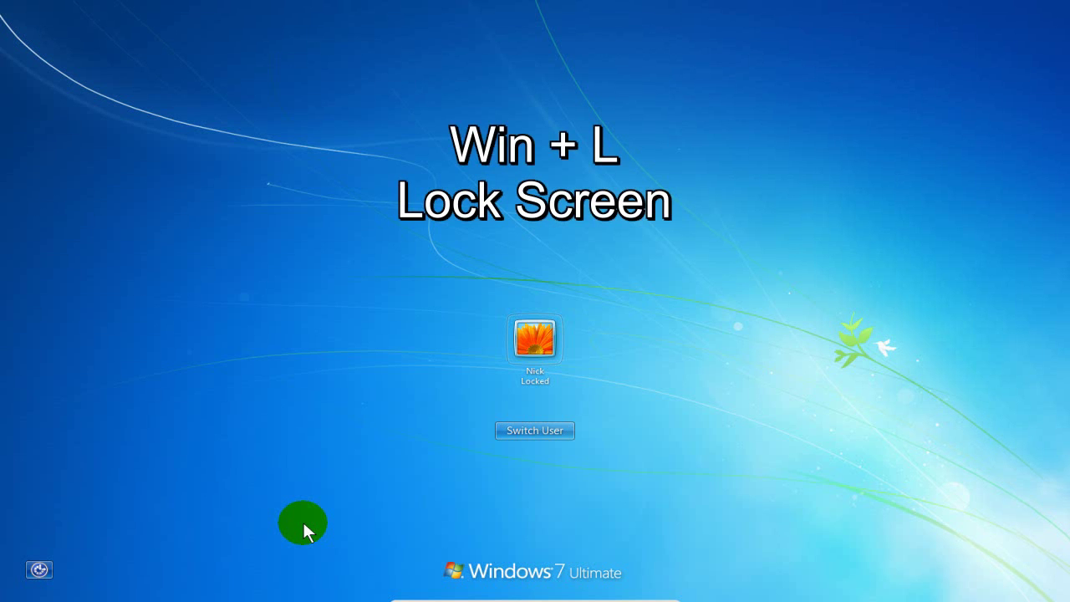